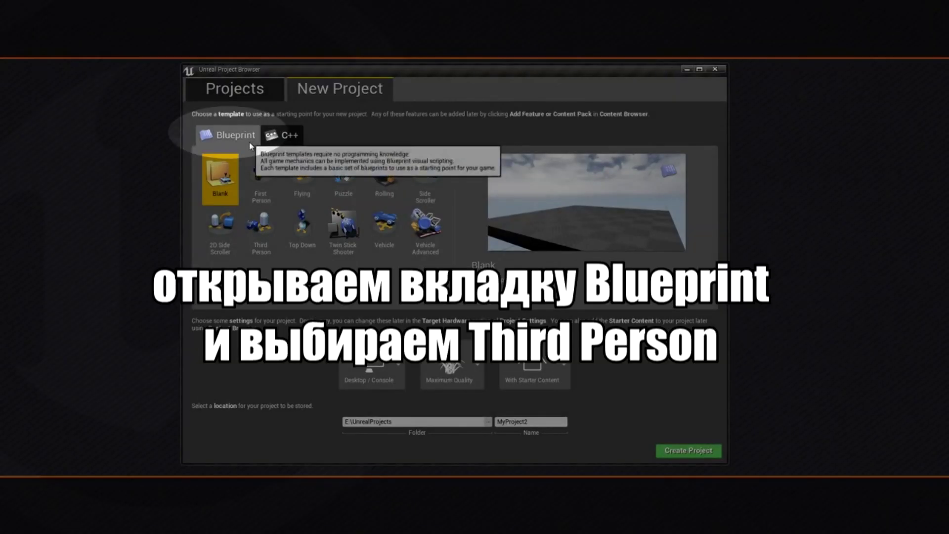
# Create a Third Person Blueprint project named ProjectBlueprint with Starter Content.
pyautogui.click(268, 229)
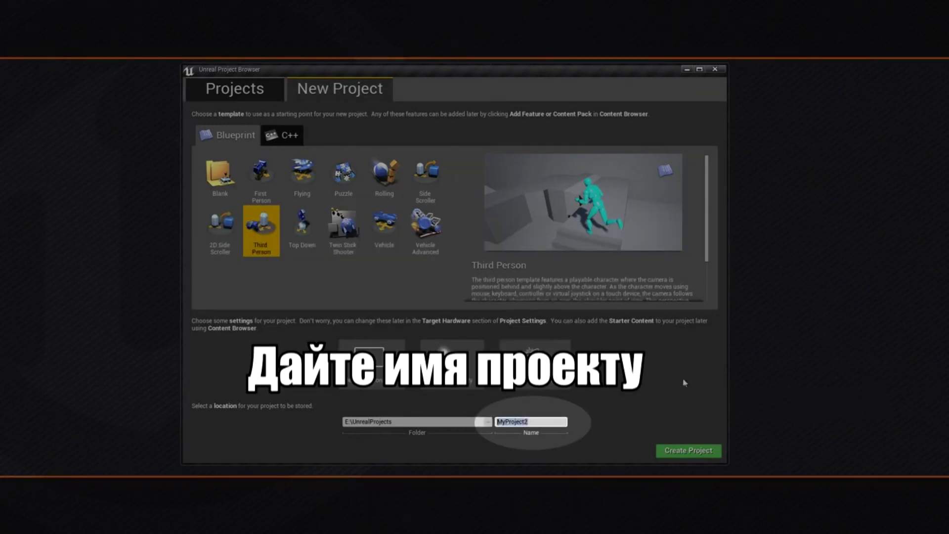
pyautogui.write('ProjectBlueprint')
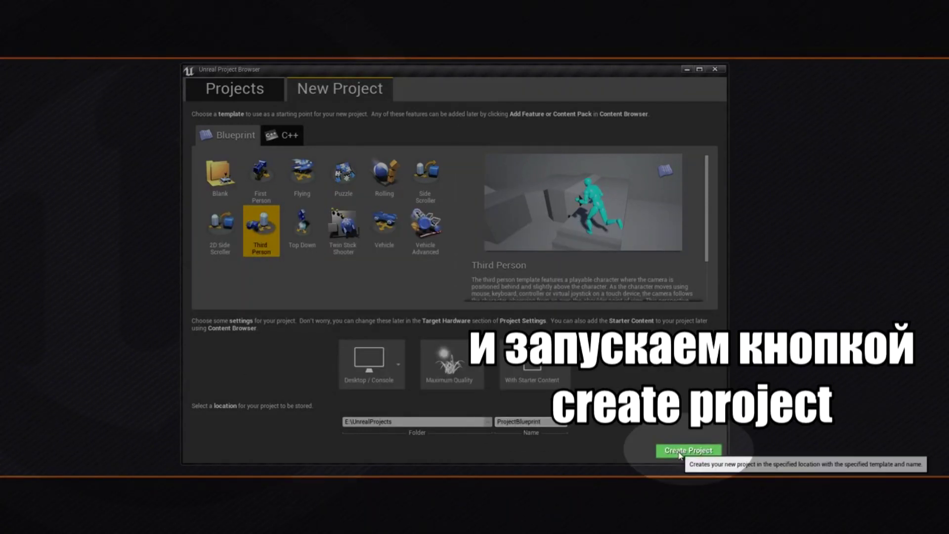
pyautogui.click(679, 453)
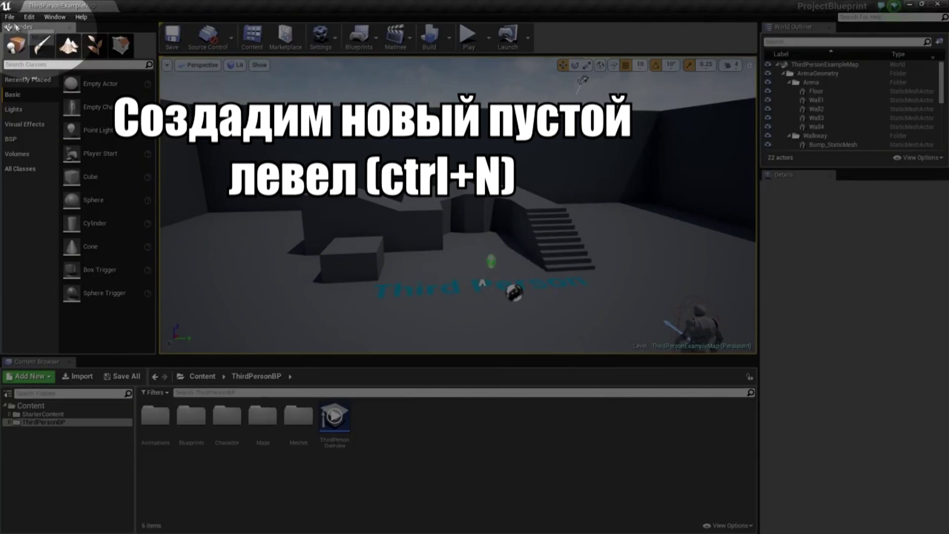
pyautogui.click(10, 17)
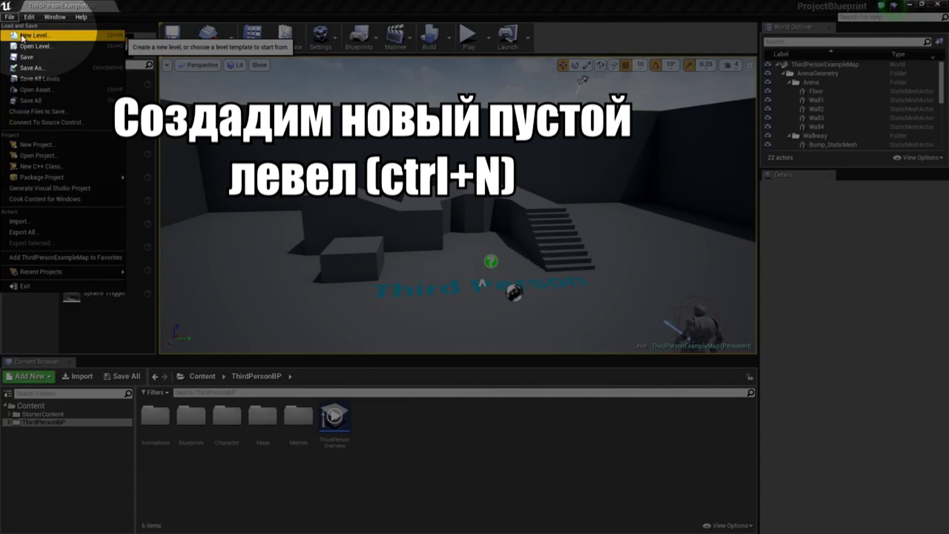
# Start a new Untitled level from the Default template via File > New Level.
pyautogui.click(23, 37)
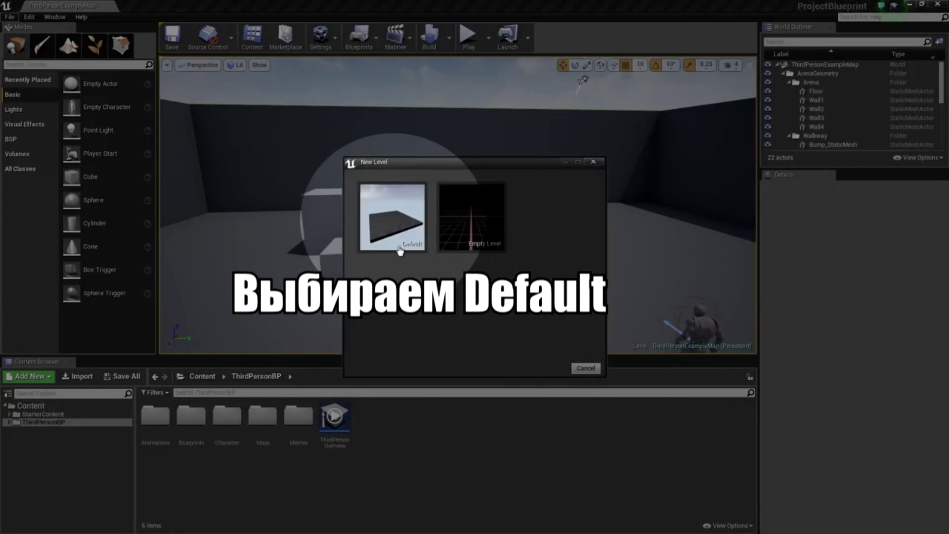
pyautogui.click(401, 251)
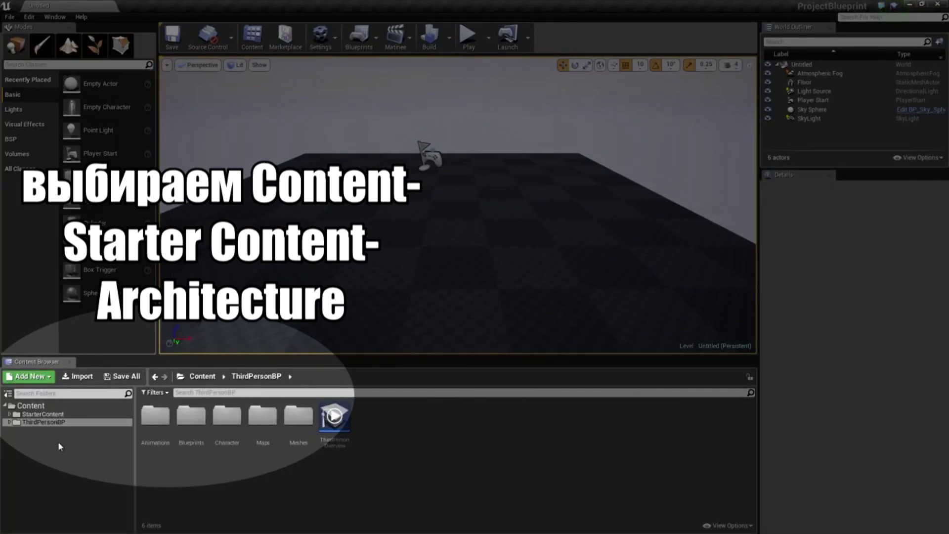
# Open StarterContent > Architecture and drag Wall_Door_400x300 into the level.
pyautogui.click(43, 415)
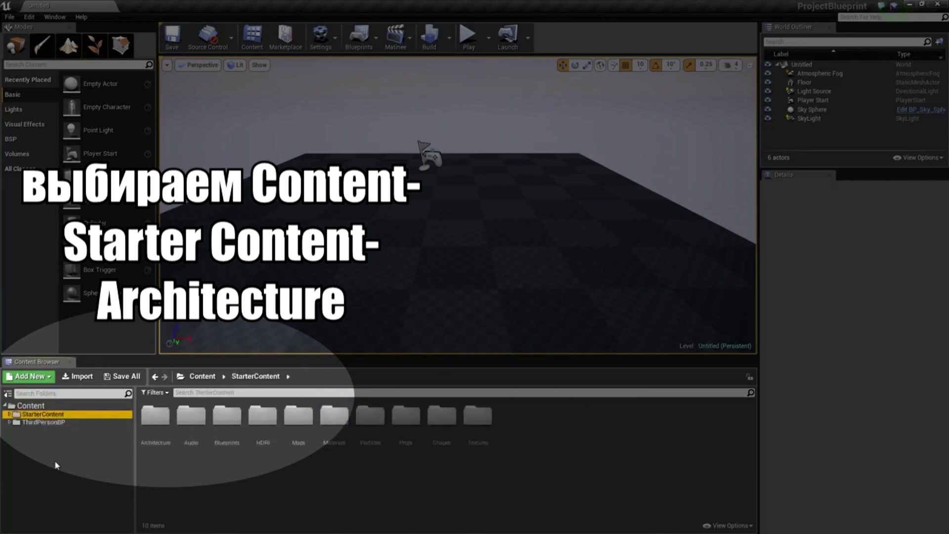
pyautogui.click(156, 425)
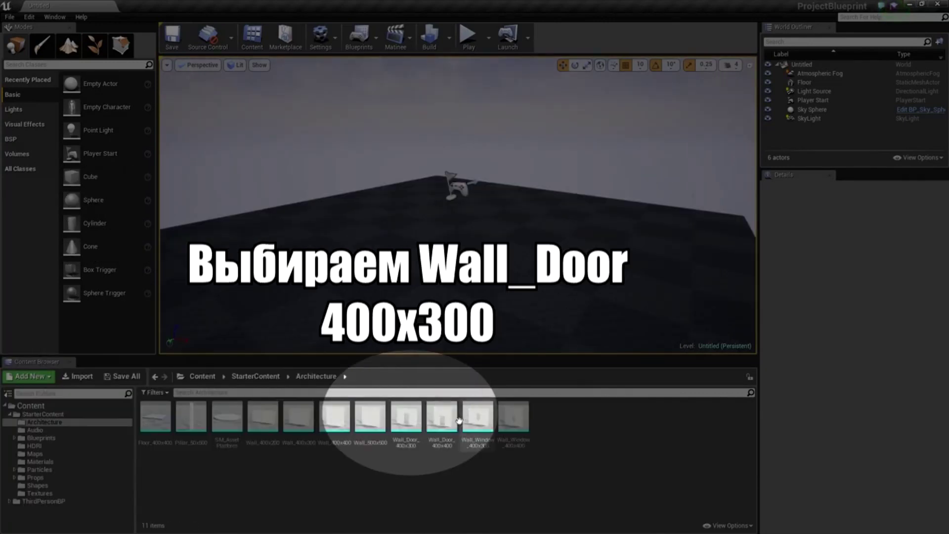
pyautogui.click(406, 420)
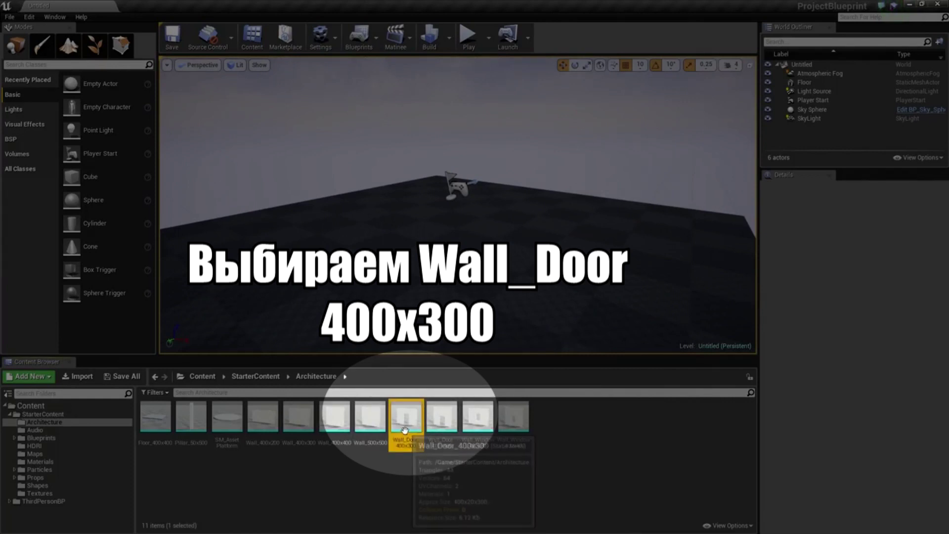
pyautogui.moveTo(406, 418); pyautogui.dragTo(409, 210)
# Drop the Wall_Door_400x300 onto the floor and fly the view around it.
pyautogui.moveTo(410, 211)
pyautogui.mouseDown(button='right')
pyautogui.moveTo(445, 212)
pyautogui.moveTo(435, 233)
pyautogui.moveTo(420, 218)
pyautogui.moveTo(420, 198)
pyautogui.moveTo(430, 233)
pyautogui.moveTo(426, 220)
pyautogui.mouseUp(button='right')
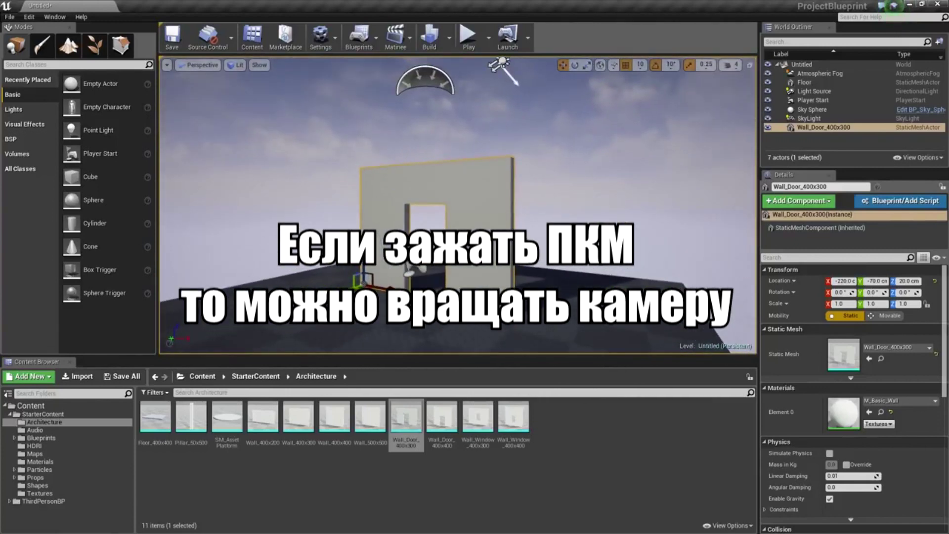
pyautogui.press('w')
pyautogui.moveTo(421, 228); pyautogui.dragTo(544, 252, button='right')
pyautogui.press('s')
pyautogui.press('w')
pyautogui.press('s')
pyautogui.press('q')
pyautogui.press('e')
# Move the door wall to X -190, Y 10, then drop it to the floor at Z 20.05.
pyautogui.moveTo(375, 242); pyautogui.dragTo(444, 243)
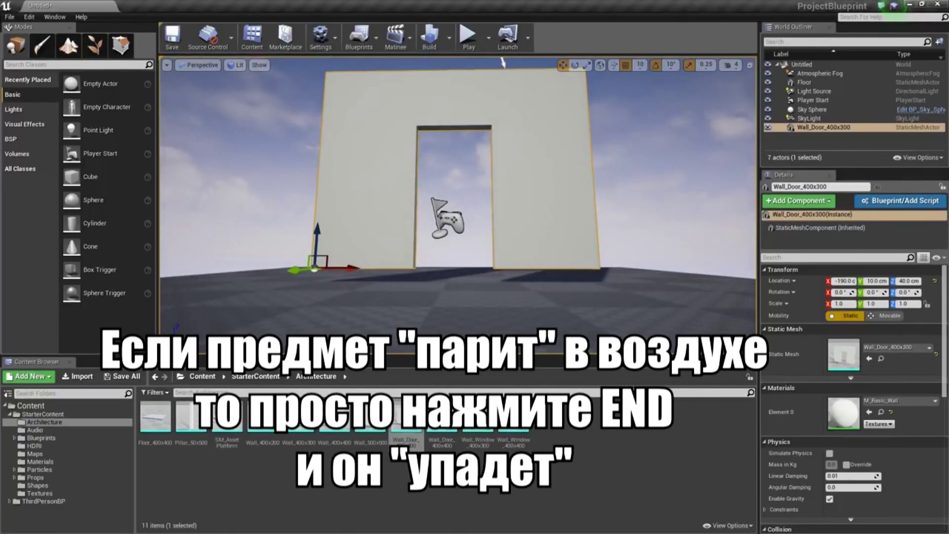
pyautogui.moveTo(503, 62); pyautogui.dragTo(504, 62, button='right')
pyautogui.moveTo(403, 195); pyautogui.dragTo(515, 231)
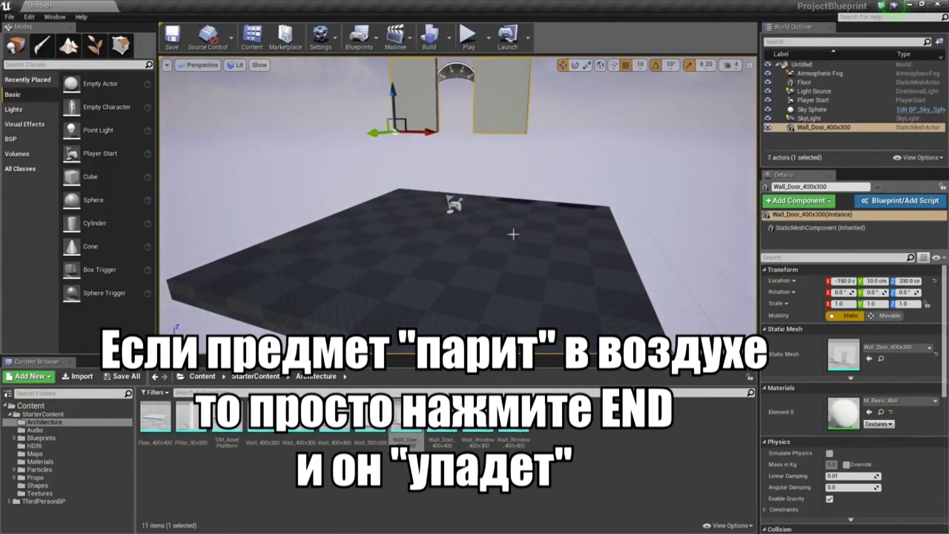
pyautogui.moveTo(527, 240); pyautogui.dragTo(527, 241, button='right')
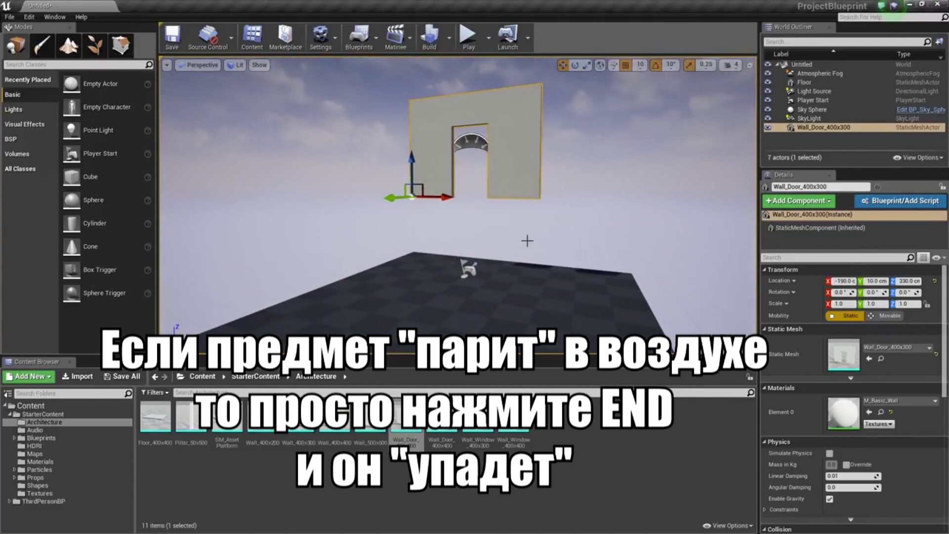
pyautogui.press('End')
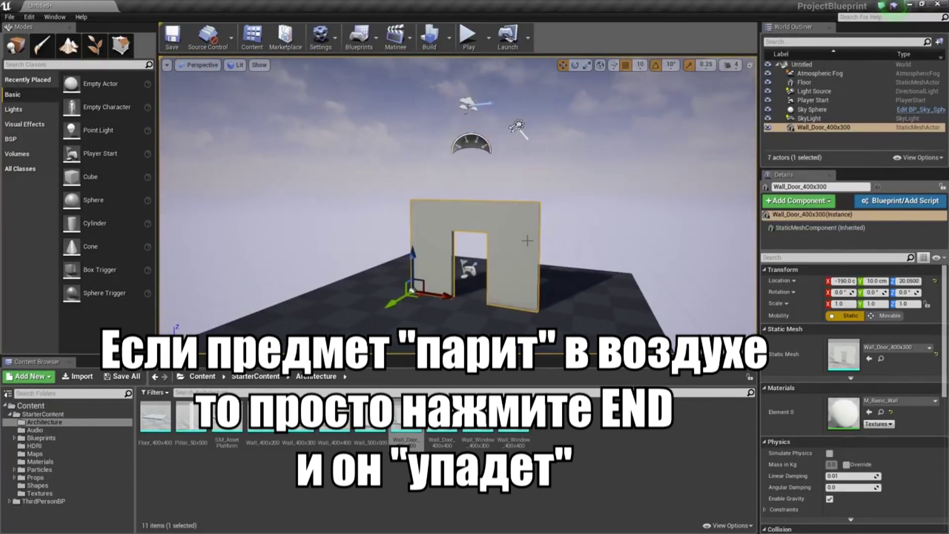
pyautogui.moveTo(542, 256); pyautogui.dragTo(543, 255, button='right')
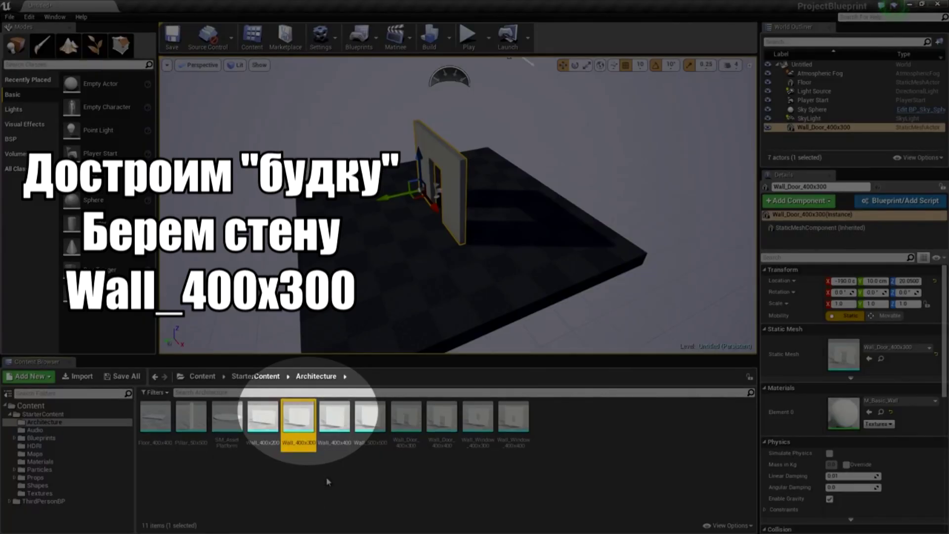
# Place a Wall_400x300 rotated -90° at X 220, Y 20, Z 20 beside the door wall.
pyautogui.moveTo(296, 438); pyautogui.dragTo(492, 235)
pyautogui.press('e')
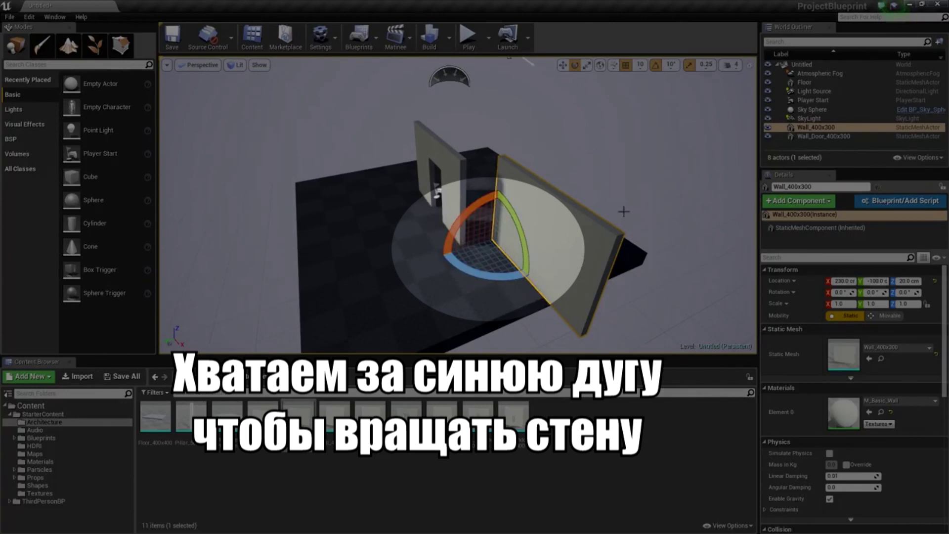
pyautogui.moveTo(509, 279); pyautogui.dragTo(463, 268)
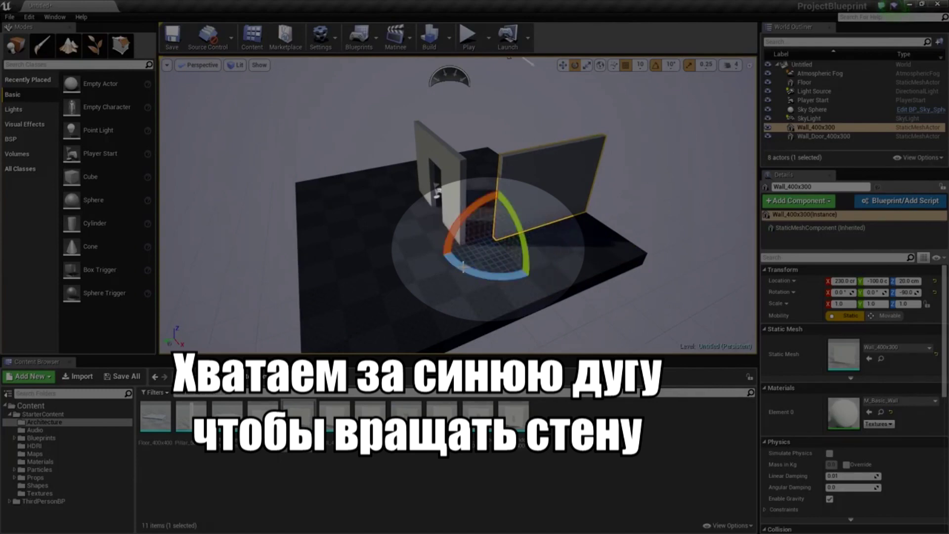
pyautogui.scroll(5, 549, 201)
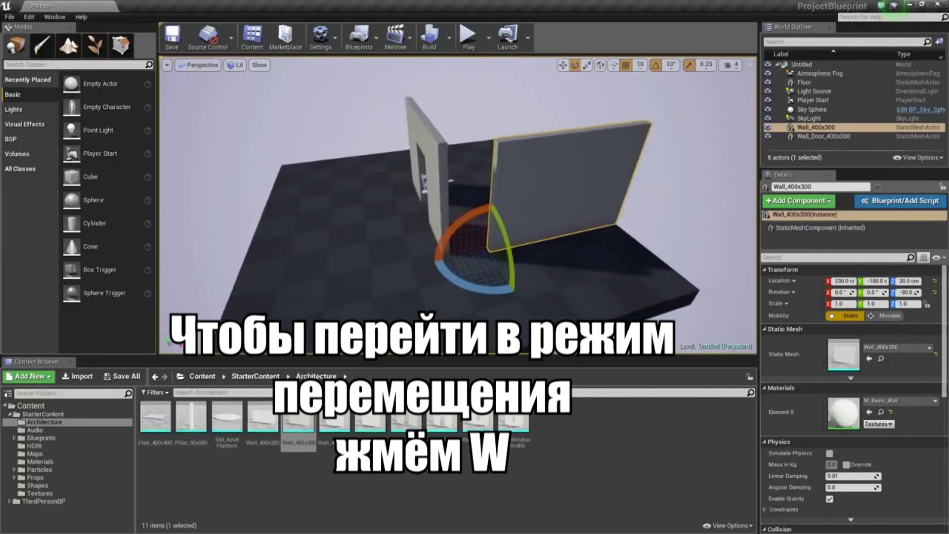
pyautogui.press('w')
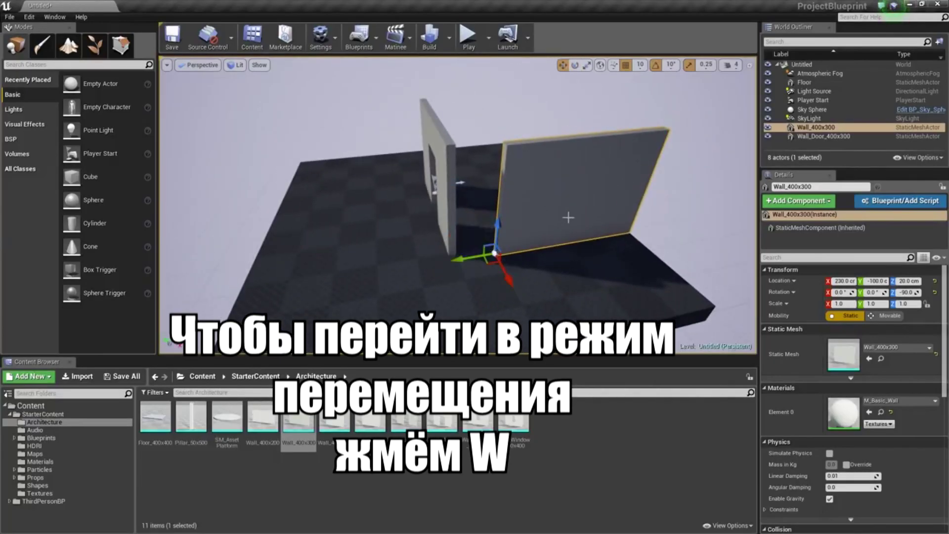
pyautogui.moveTo(457, 259); pyautogui.dragTo(491, 240)
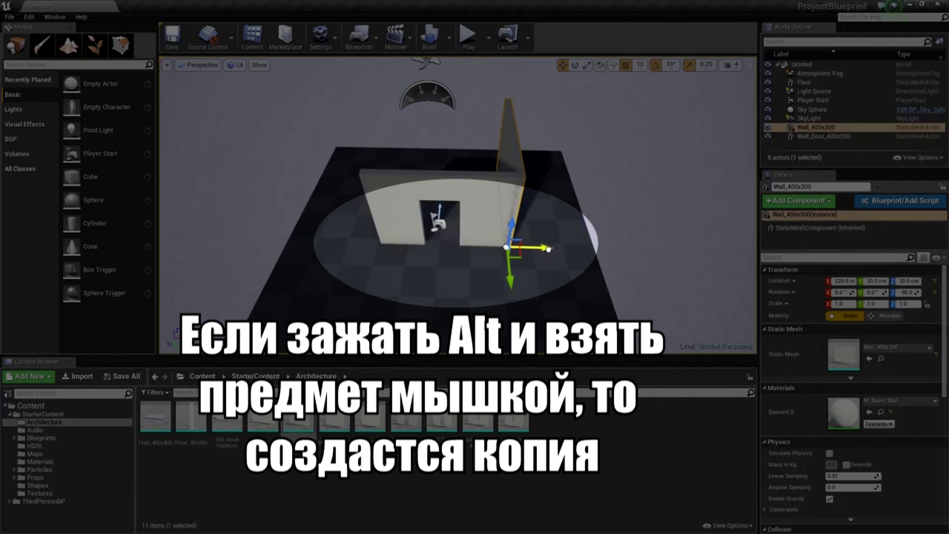
# Alt-drag copies of the plain wall and the door wall, swapping the door copy's mesh to Wall_400x300.
pyautogui.keyDown('alt'); pyautogui.moveTo(548, 249); pyautogui.dragTo(419, 255); pyautogui.keyUp('alt')
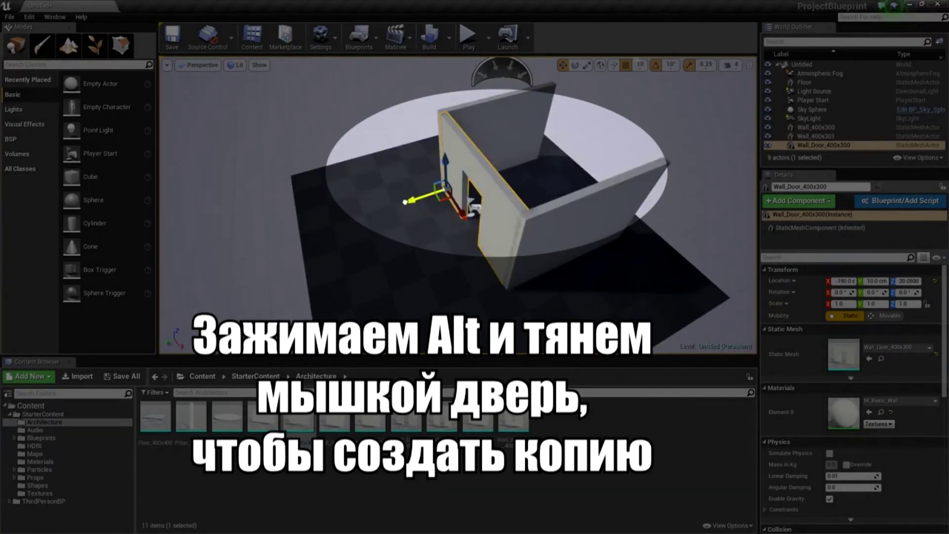
pyautogui.keyDown('alt'); pyautogui.moveTo(406, 202); pyautogui.dragTo(522, 190); pyautogui.keyUp('alt')
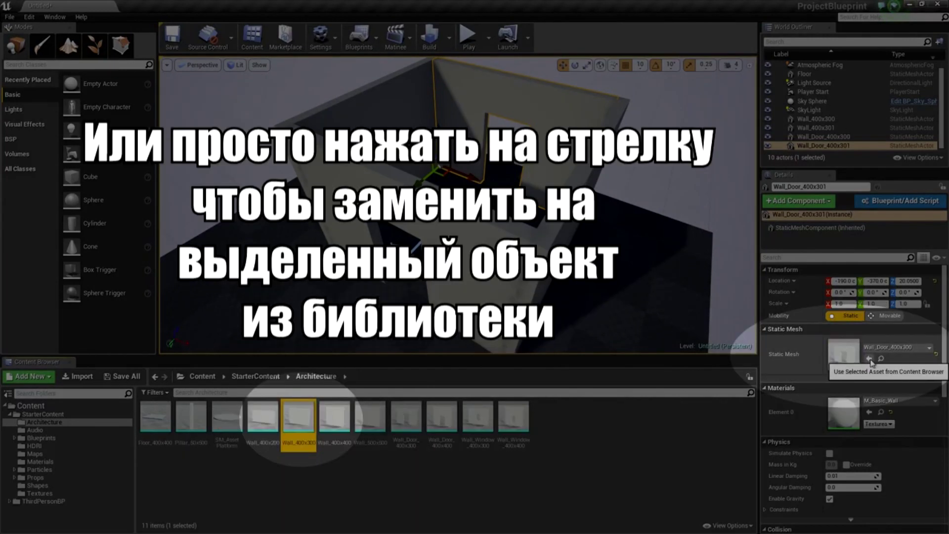
pyautogui.click(870, 359)
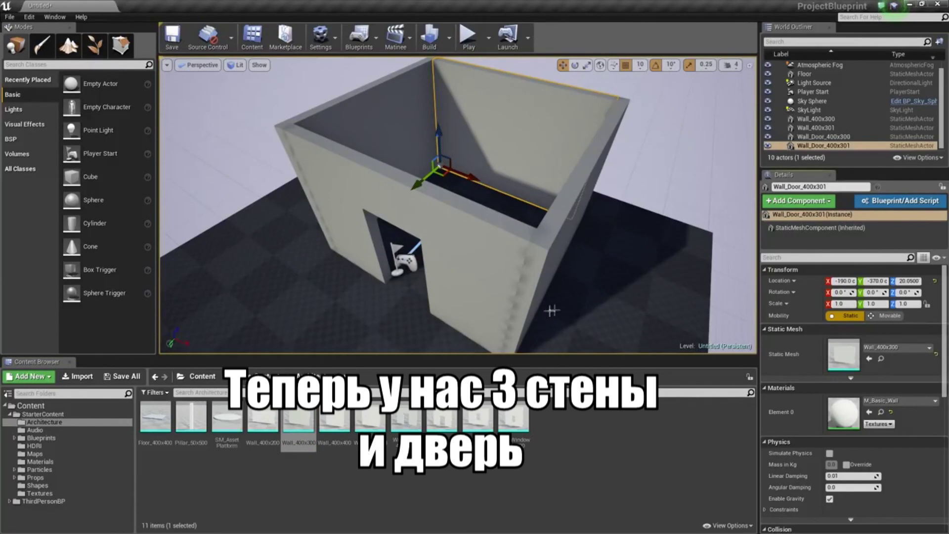
pyautogui.keyDown('alt'); pyautogui.moveTo(552, 310); pyautogui.dragTo(524, 251); pyautogui.keyUp('alt')
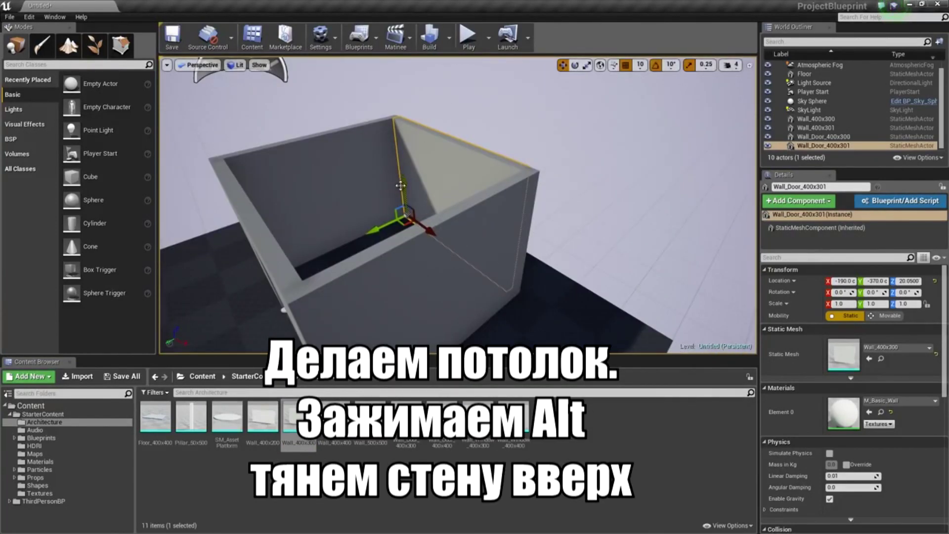
# Alt-drag a wall copy up along Z and rotate it about 90° to lie flat over the room.
pyautogui.keyDown('alt'); pyautogui.moveTo(401, 186); pyautogui.dragTo(389, 44); pyautogui.keyUp('alt')
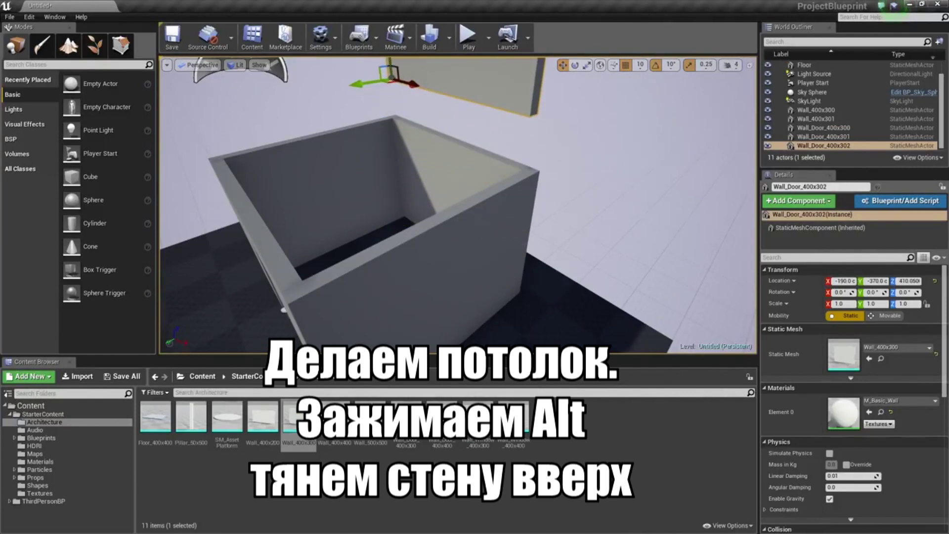
pyautogui.keyDown('alt'); pyautogui.moveTo(391, 148); pyautogui.dragTo(307, 148); pyautogui.keyUp('alt')
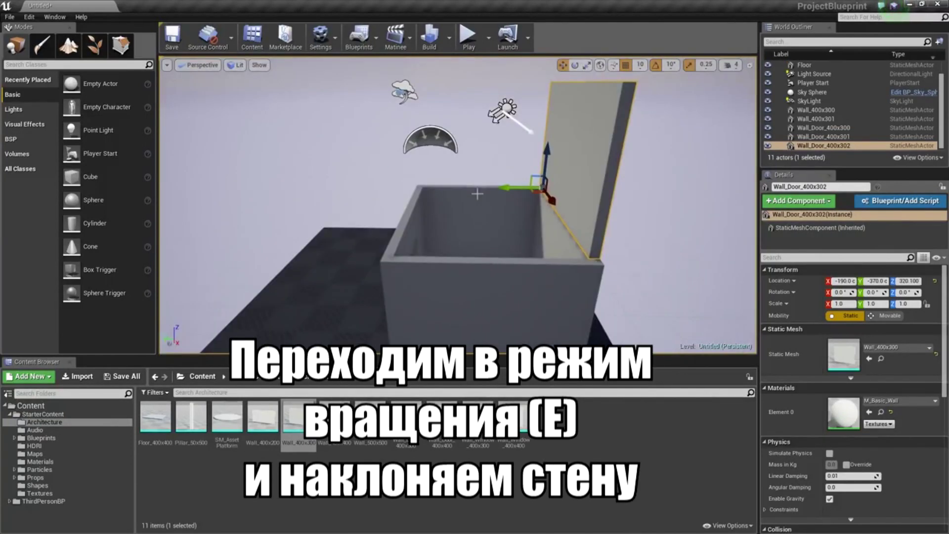
pyautogui.press('e')
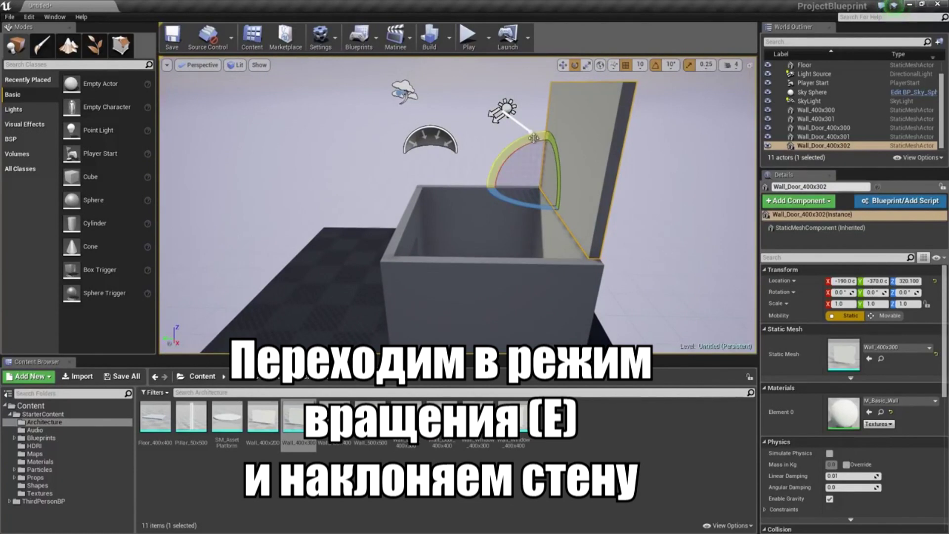
pyautogui.moveTo(549, 144)
pyautogui.mouseDown()
pyautogui.moveTo(547, 136)
pyautogui.moveTo(490, 167)
pyautogui.moveTo(484, 187)
pyautogui.mouseUp()
pyautogui.moveTo(484, 187); pyautogui.dragTo(475, 163, button='right')
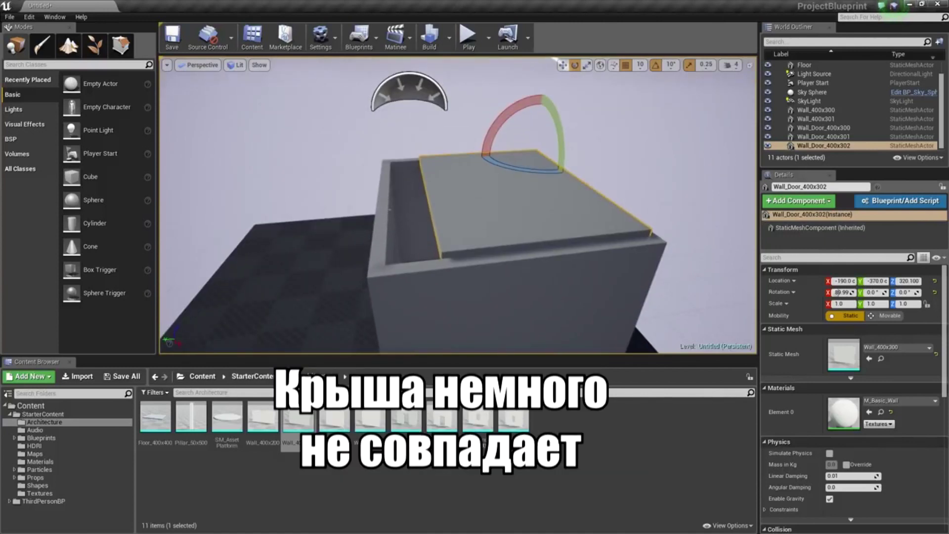
pyautogui.moveTo(421, 236); pyautogui.dragTo(412, 207, button='right')
# Scale the flat wall to cover the room's top as a roof at Z 320.1.
pyautogui.press('r')
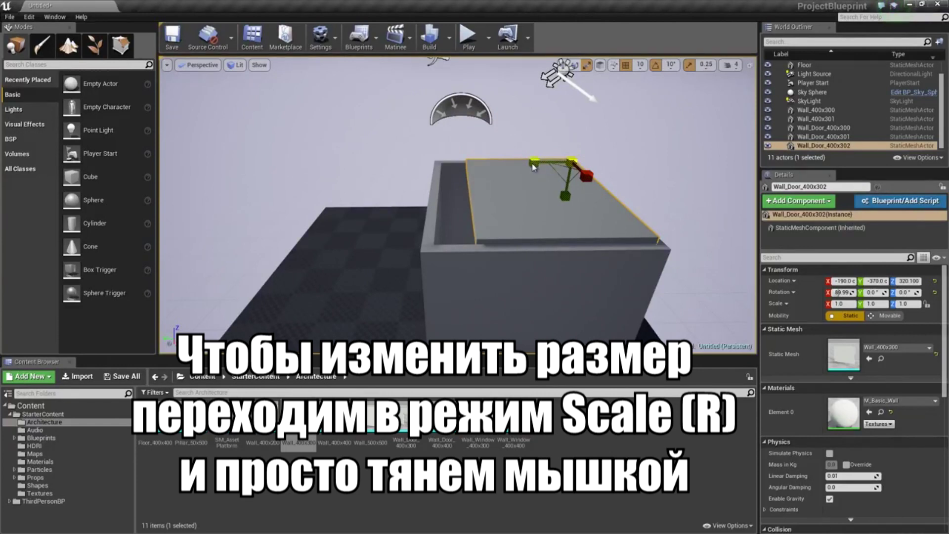
pyautogui.moveTo(533, 166); pyautogui.dragTo(499, 168)
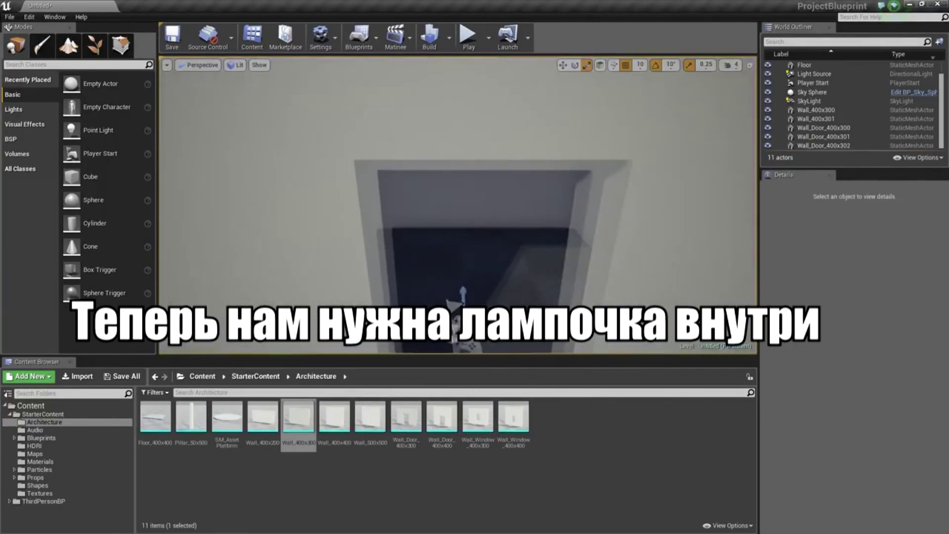
pyautogui.moveTo(458, 205); pyautogui.dragTo(527, 204, button='right')
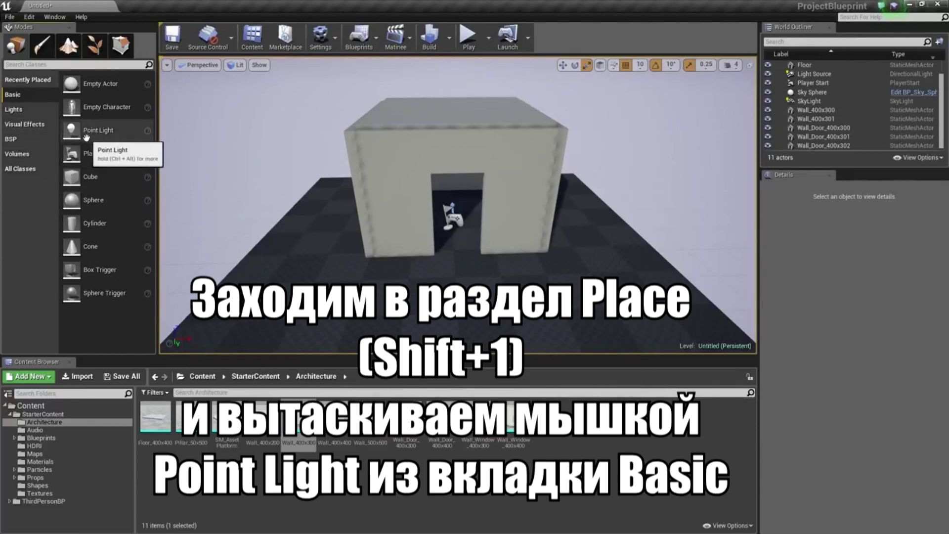
# Place a PointLight inside the room and leave its Rendering Visible property unchecked.
pyautogui.click(71, 129)
pyautogui.moveTo(70, 130); pyautogui.dragTo(459, 242)
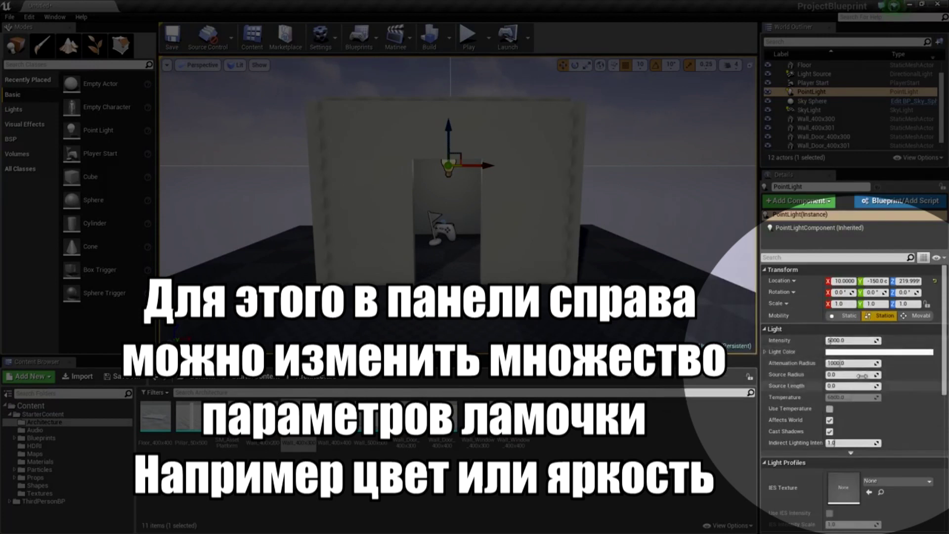
pyautogui.scroll(-5, 850, 356)
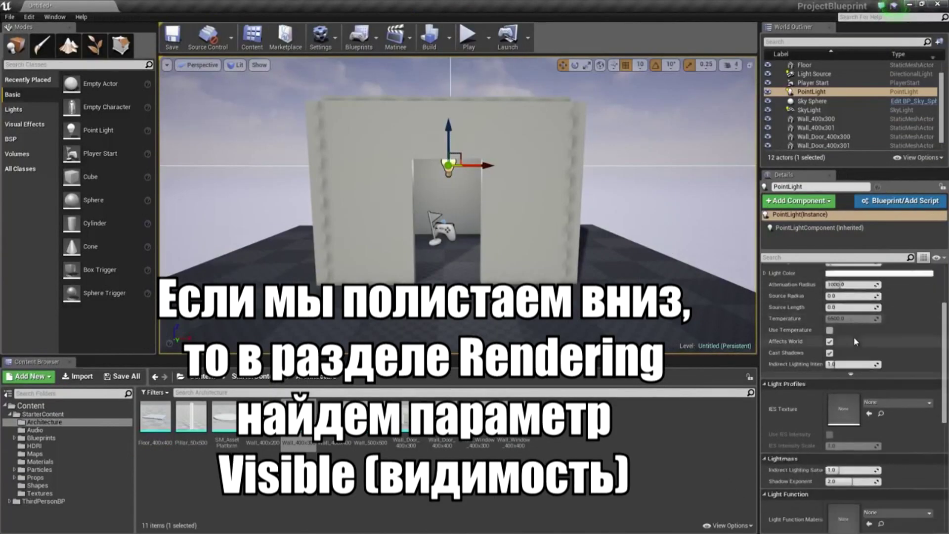
pyautogui.scroll(-7, 870, 346)
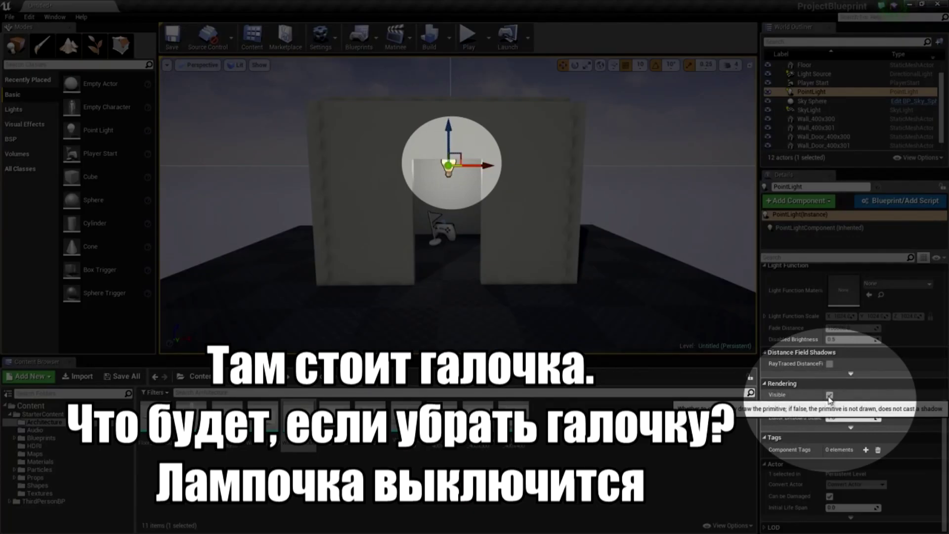
pyautogui.click(830, 396)
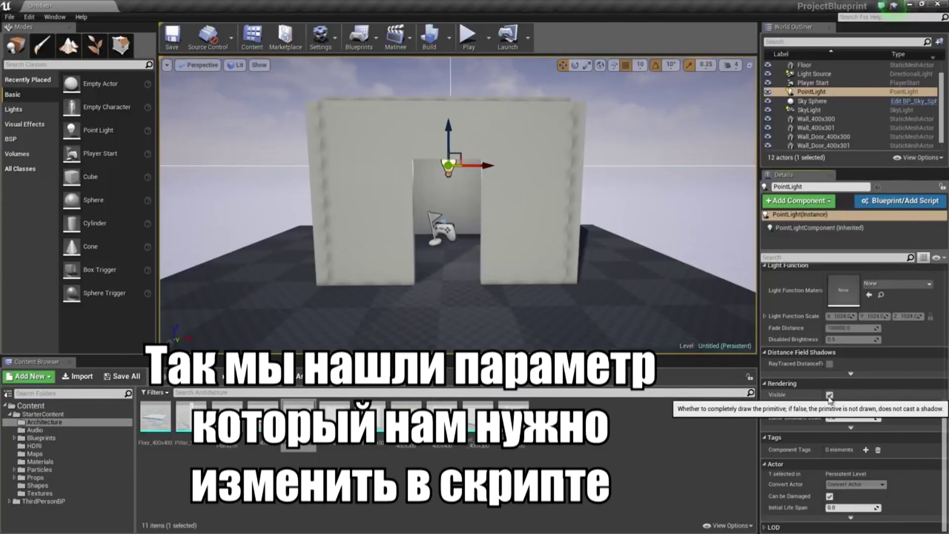
pyautogui.click(830, 395)
pyautogui.click(829, 396)
pyautogui.click(830, 395)
pyautogui.click(829, 395)
pyautogui.click(830, 395)
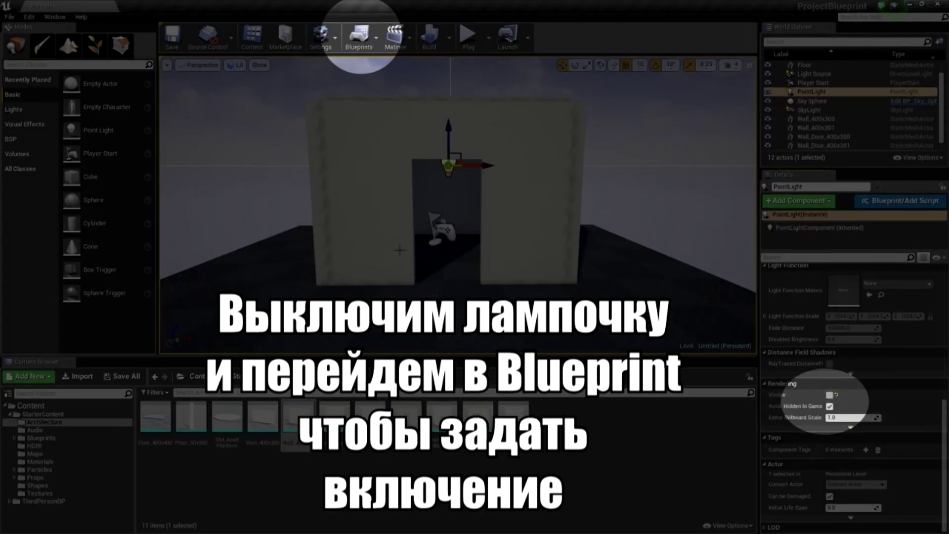
# Open the Level Blueprint from the Blueprints menu and bring up the Event Graph's action menu.
pyautogui.click(361, 49)
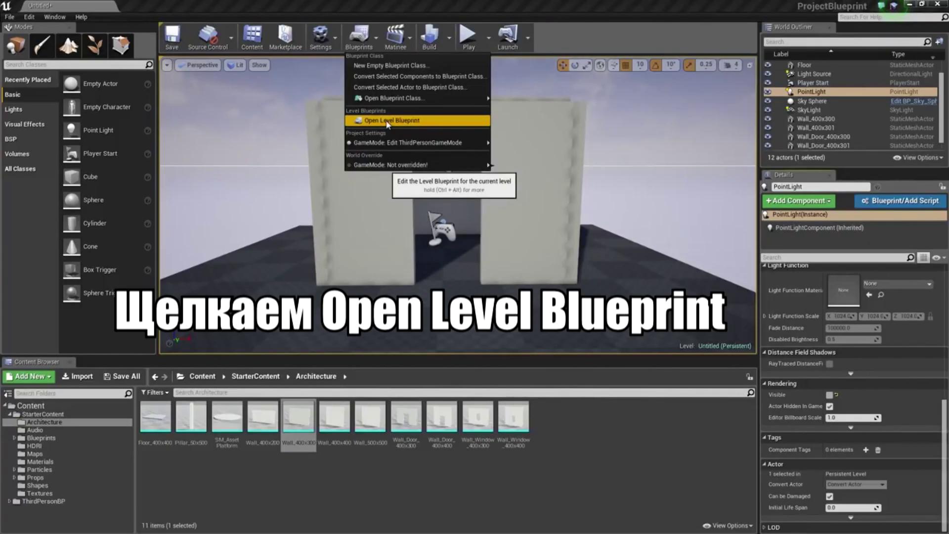
pyautogui.click(387, 123)
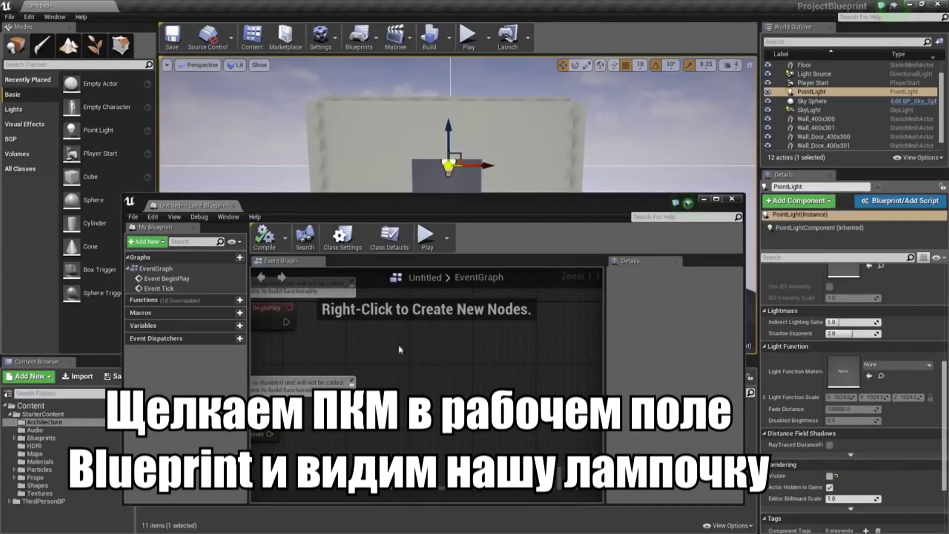
pyautogui.rightClick(399, 347)
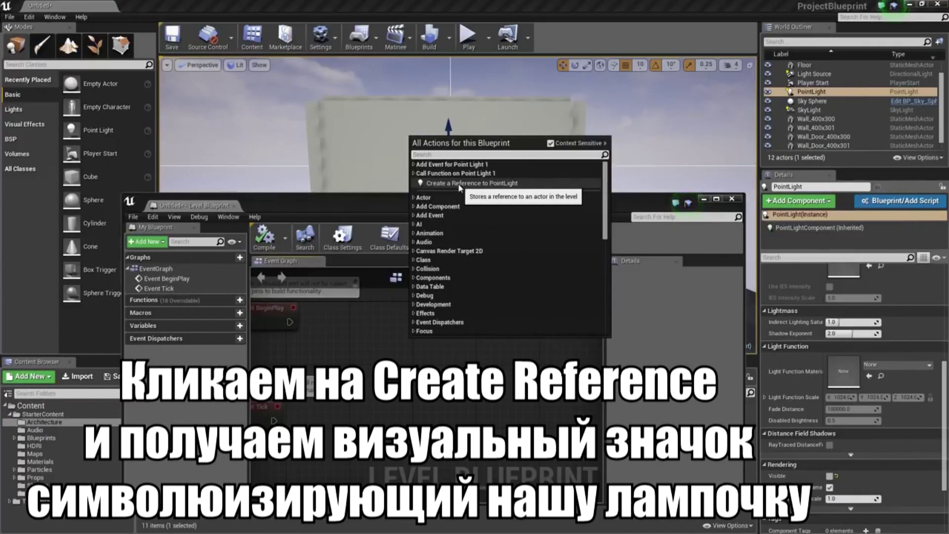
# Add a PointLight reference node, move it lower, and drag from its pin to list its actions.
pyautogui.click(460, 184)
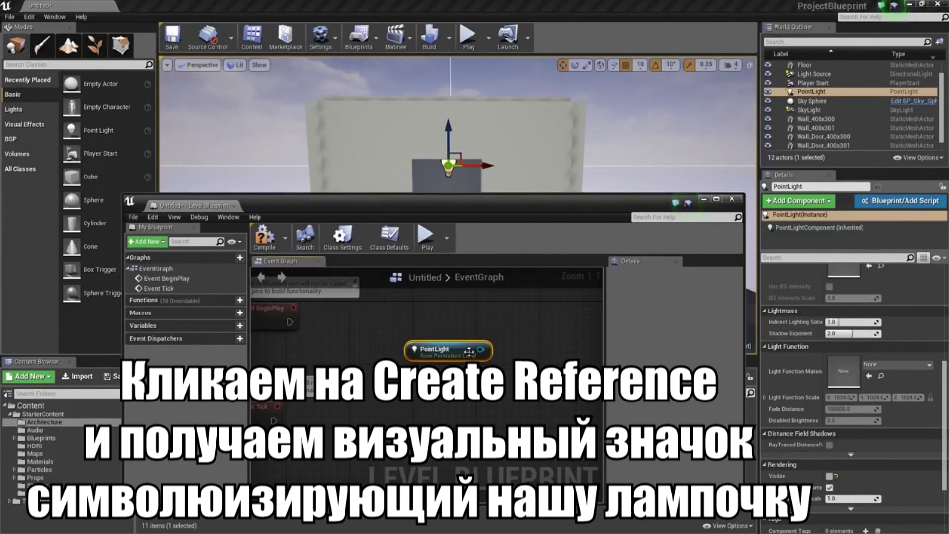
pyautogui.moveTo(447, 349); pyautogui.dragTo(447, 372)
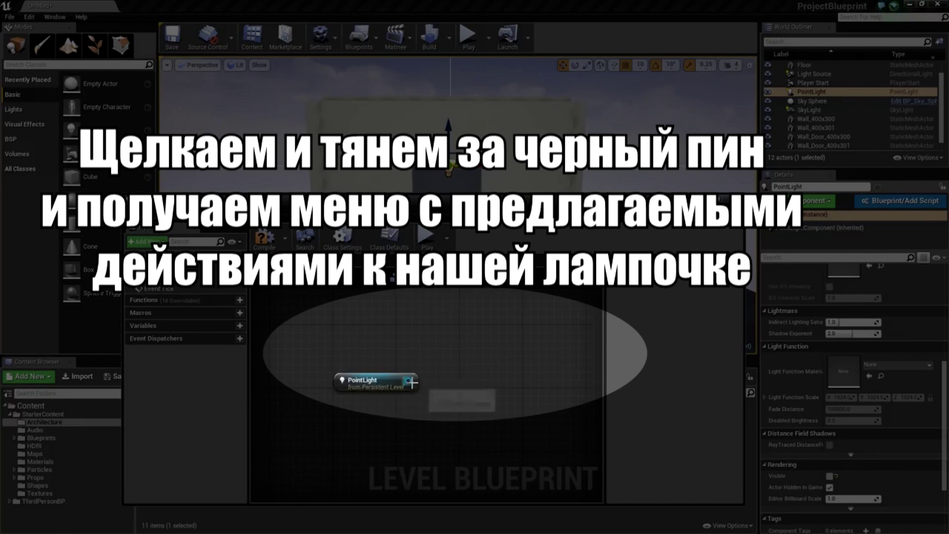
pyautogui.moveTo(409, 380); pyautogui.dragTo(456, 346)
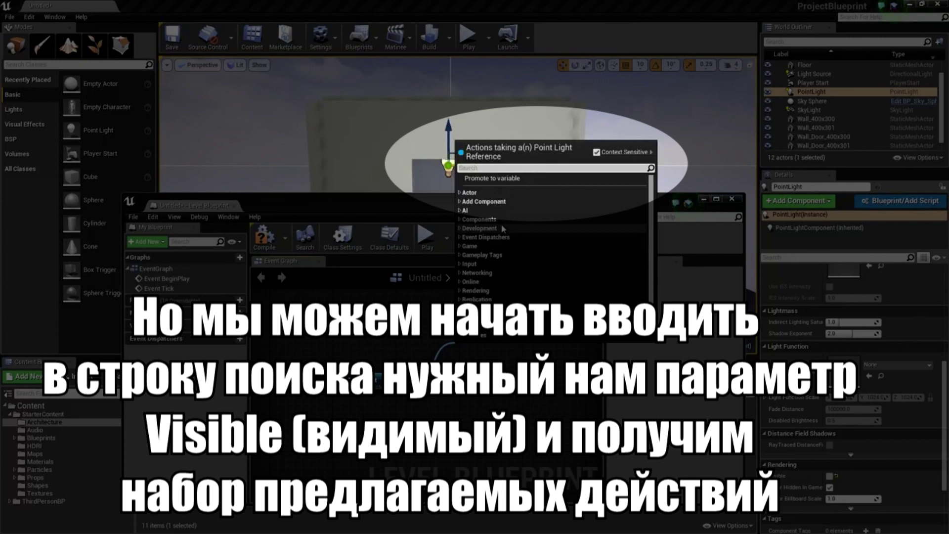
# Search 'vis' and add Toggle Visibility (LightComponent) for the PointLight's Light Component.
pyautogui.write('vis')
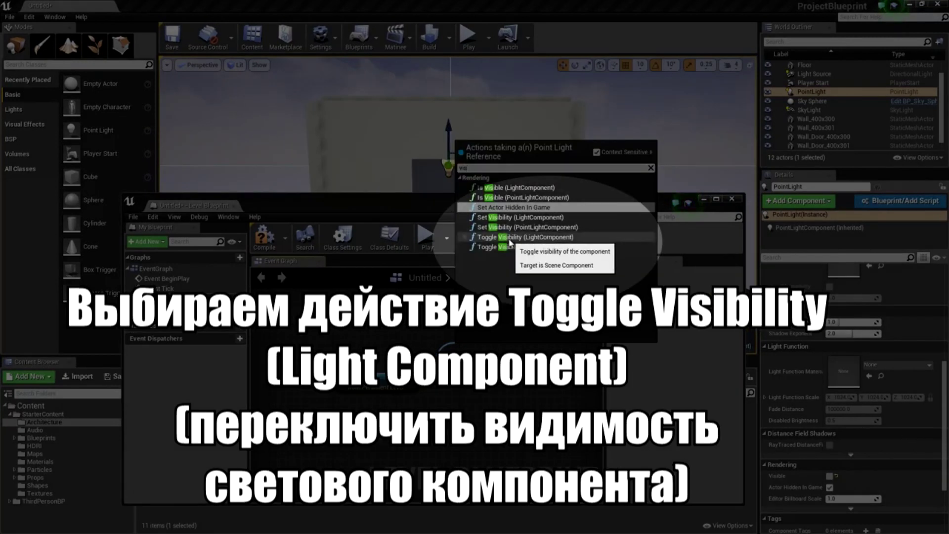
pyautogui.click(509, 239)
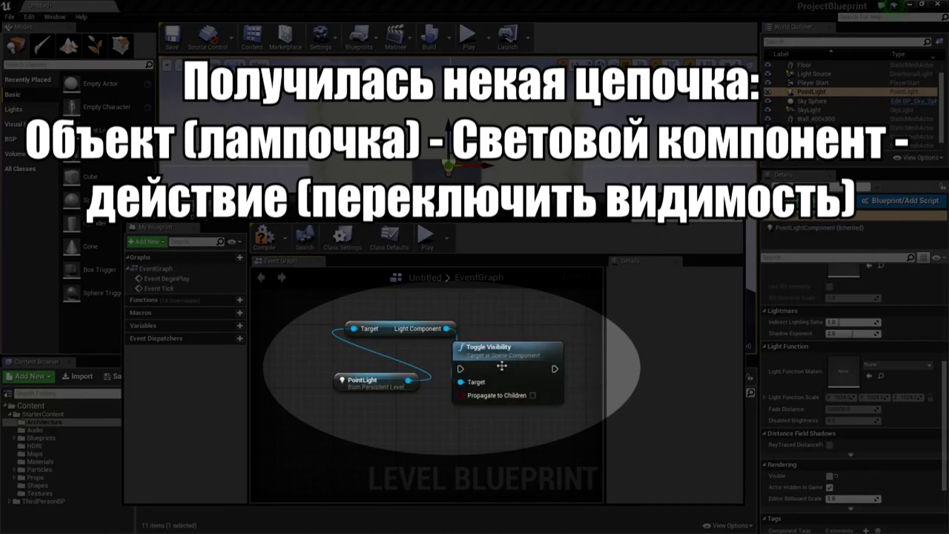
pyautogui.click(389, 328)
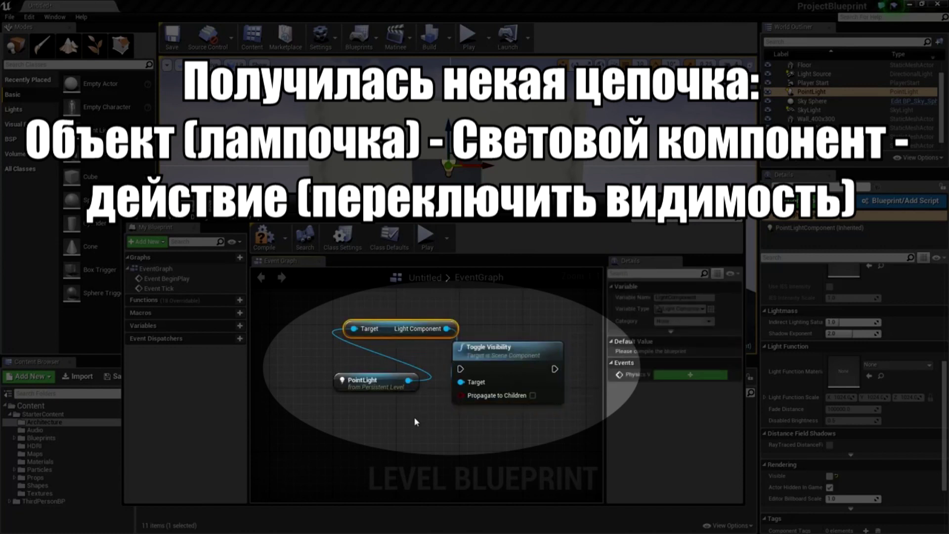
pyautogui.moveTo(418, 423); pyautogui.dragTo(407, 398, button='right')
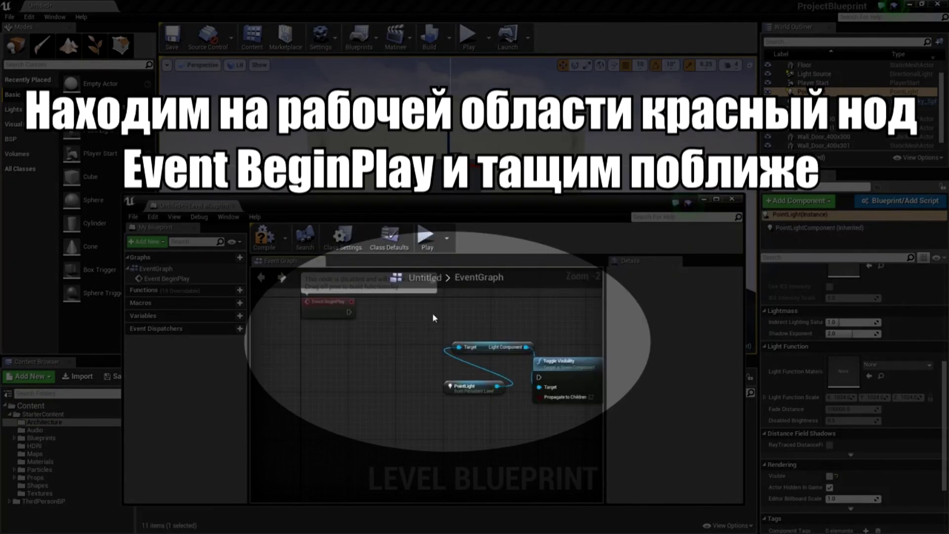
# Place Event BeginPlay above the PointLight nodes with Toggle Visibility beside it.
pyautogui.click(316, 305)
pyautogui.moveTo(316, 306); pyautogui.dragTo(482, 318)
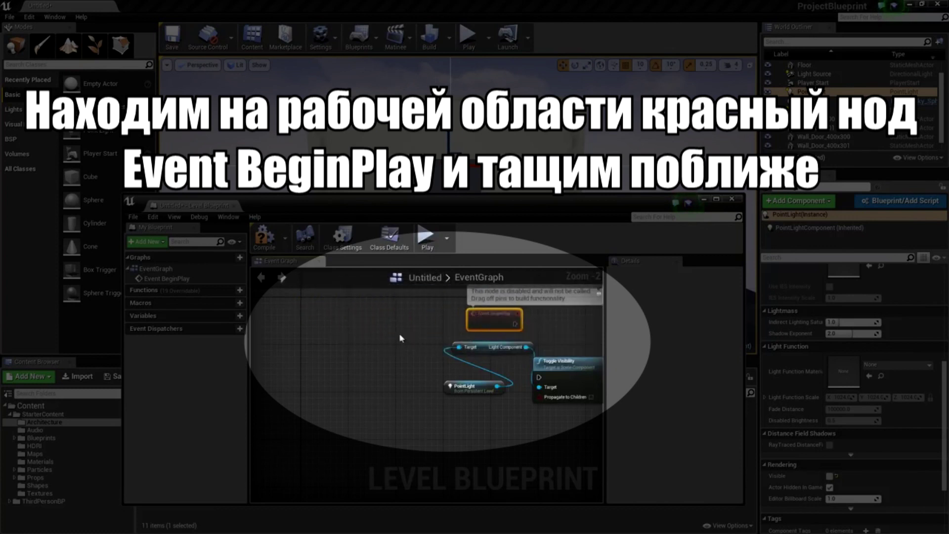
pyautogui.moveTo(596, 343); pyautogui.dragTo(416, 343, button='right')
pyautogui.moveTo(401, 376); pyautogui.dragTo(452, 375, button='right')
pyautogui.click(451, 375)
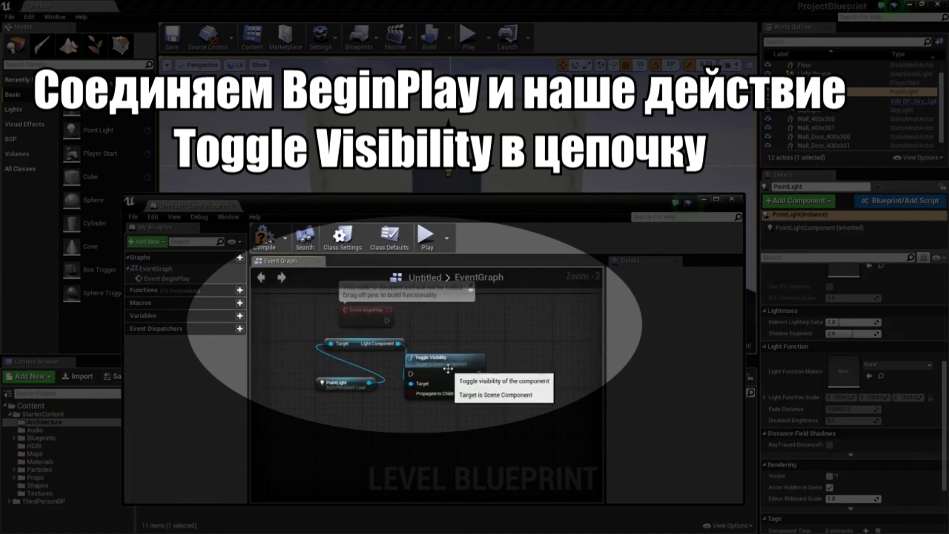
pyautogui.moveTo(438, 380); pyautogui.dragTo(472, 321)
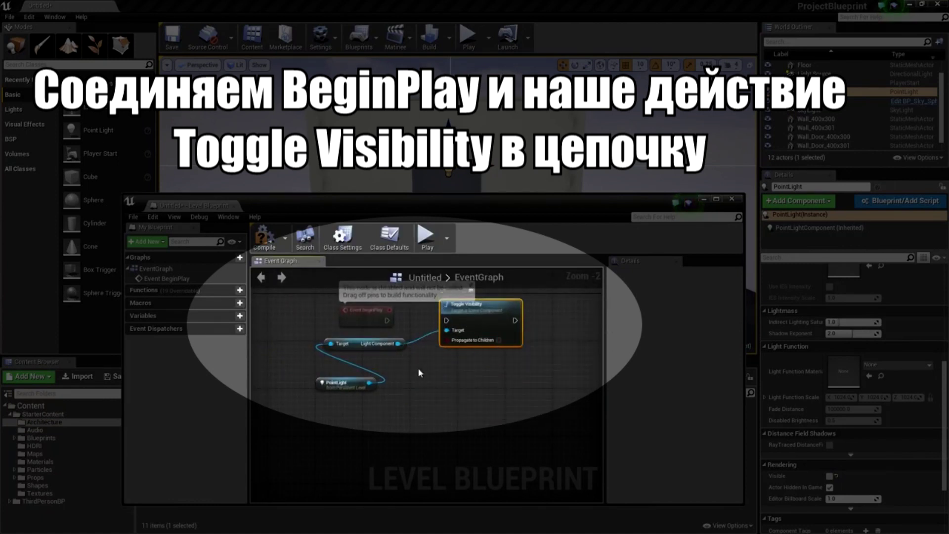
pyautogui.moveTo(423, 373)
pyautogui.mouseDown(button='right')
pyautogui.moveTo(458, 386)
pyautogui.moveTo(437, 377)
pyautogui.mouseUp(button='right')
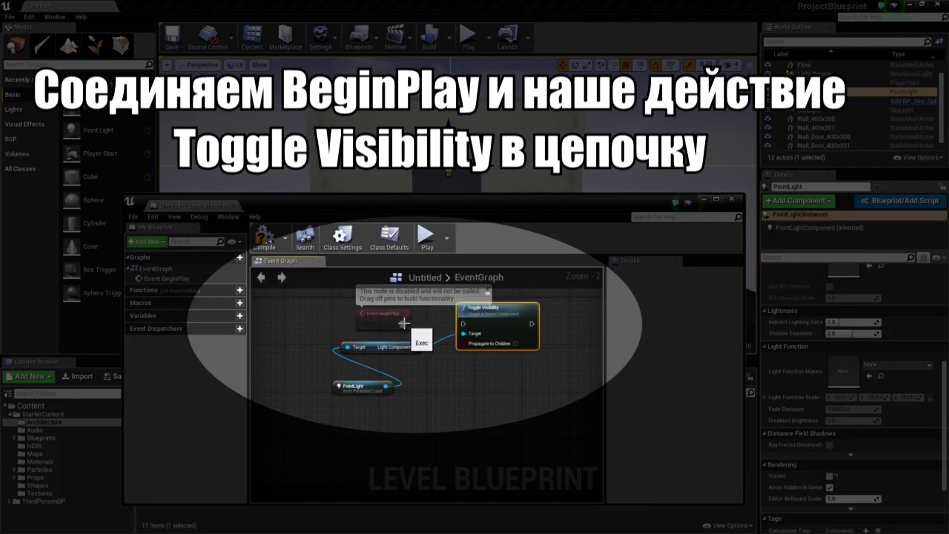
# Wire Event BeginPlay's execution output into Toggle Visibility's execution input.
pyautogui.moveTo(404, 324); pyautogui.dragTo(464, 328)
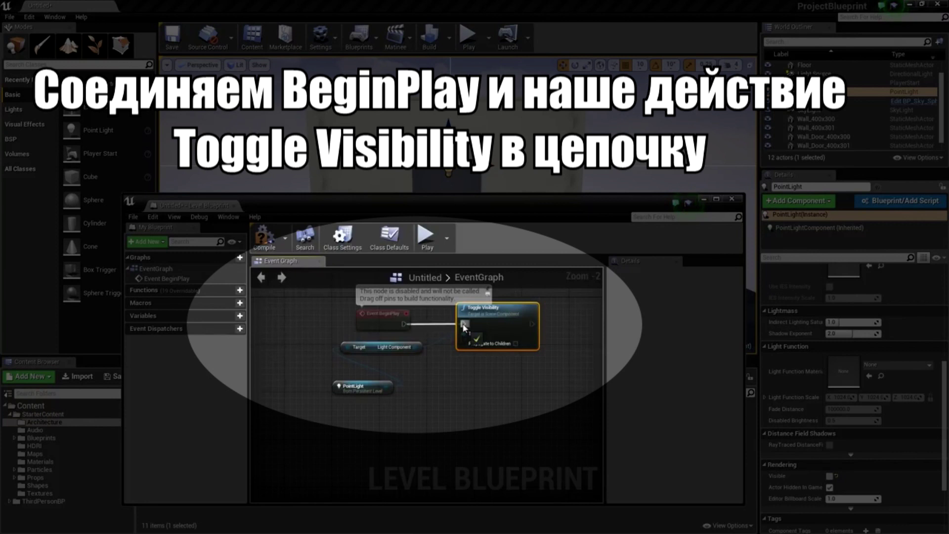
pyautogui.moveTo(464, 328); pyautogui.dragTo(464, 328)
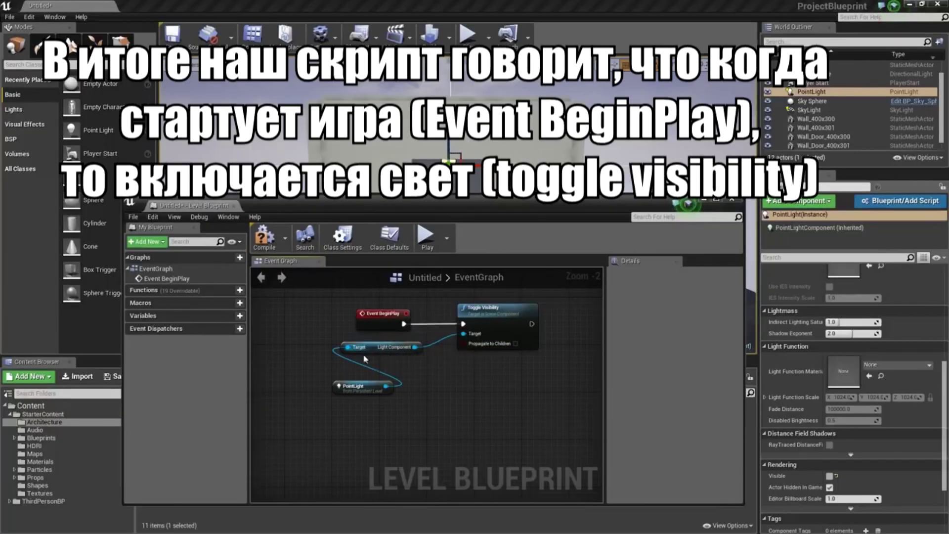
pyautogui.click(382, 319)
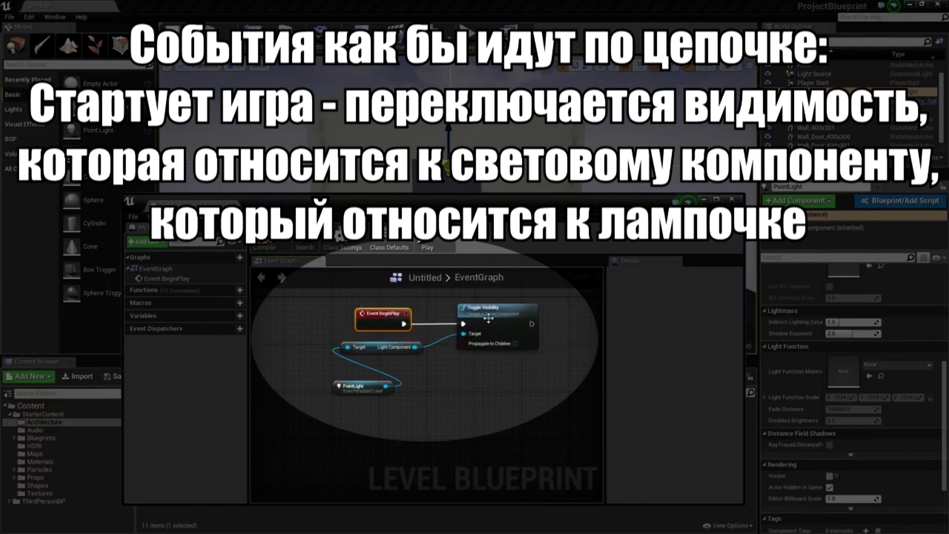
pyautogui.click(487, 317)
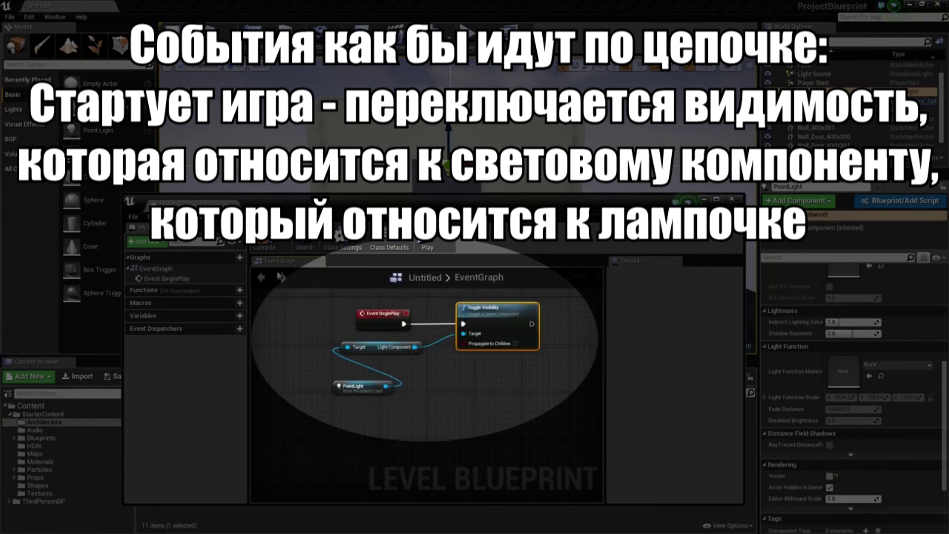
# Compile the Level Blueprint, set Simulate as the play mode, run it, then stop.
pyautogui.click(267, 248)
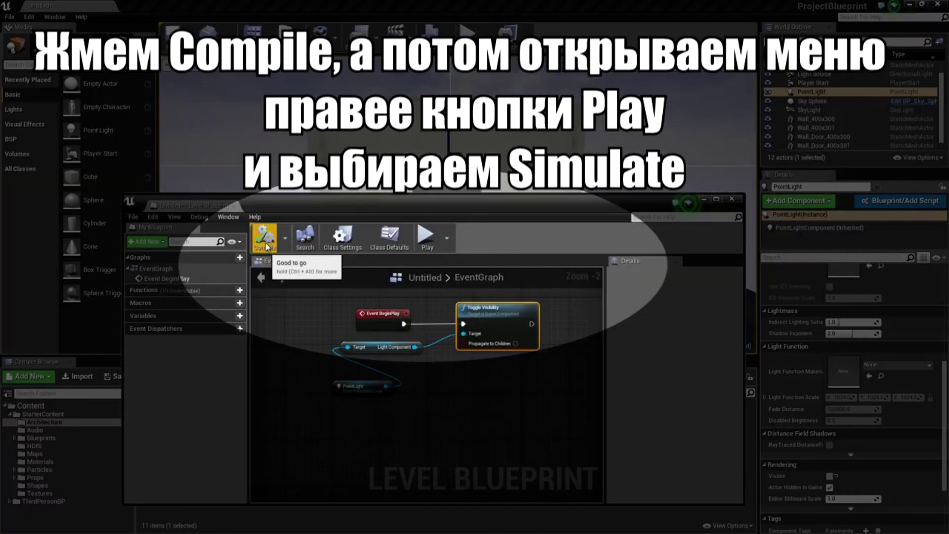
pyautogui.click(448, 244)
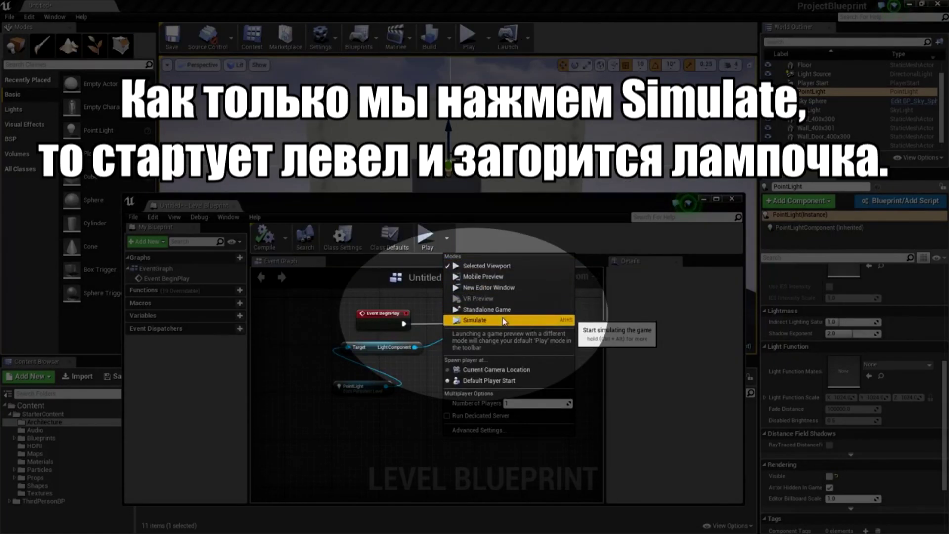
pyautogui.click(504, 321)
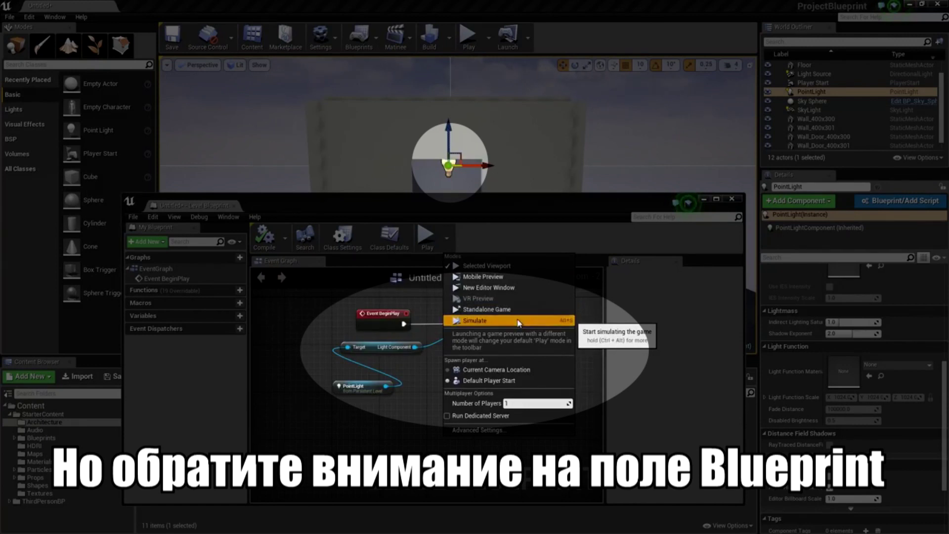
pyautogui.click(517, 321)
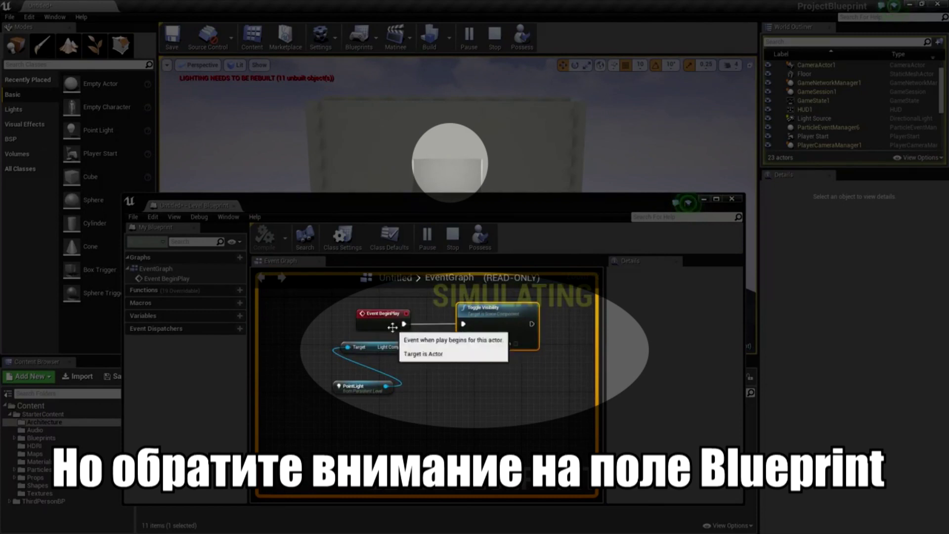
pyautogui.click(453, 239)
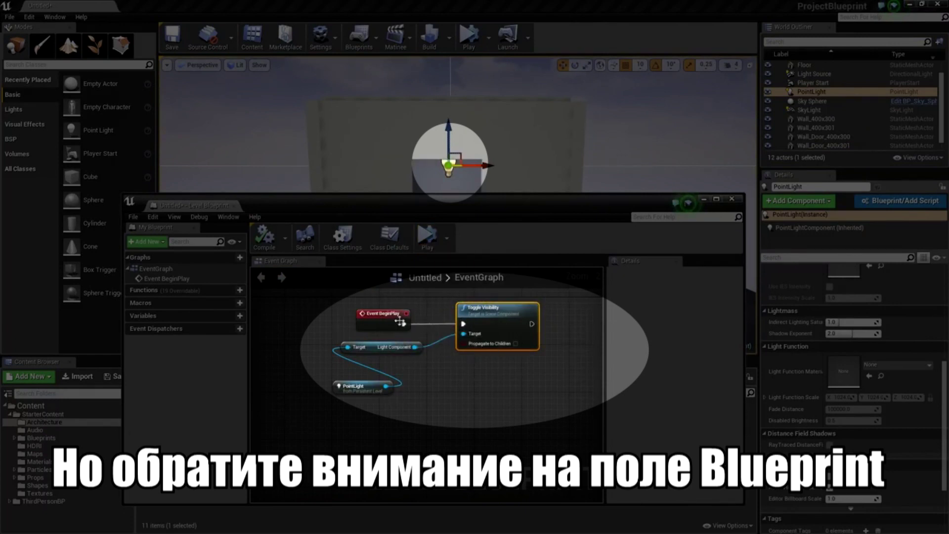
# Simulate once more, close the Level Blueprint, and play the level in Selected Viewport.
pyautogui.click(428, 242)
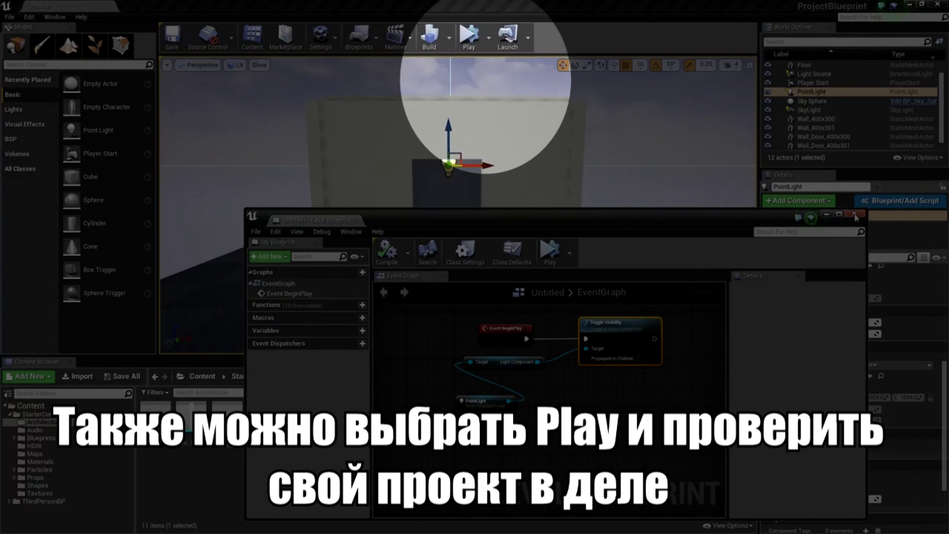
pyautogui.click(855, 216)
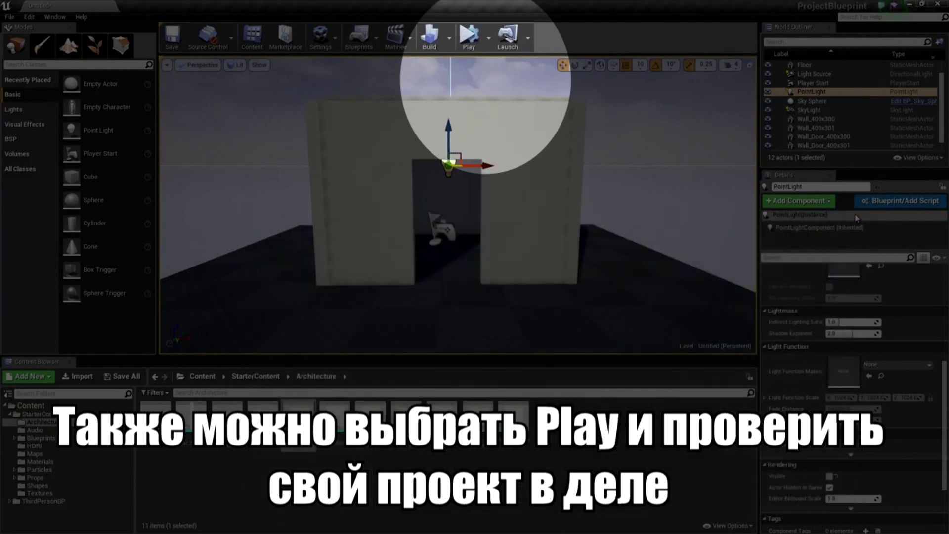
pyautogui.click(490, 49)
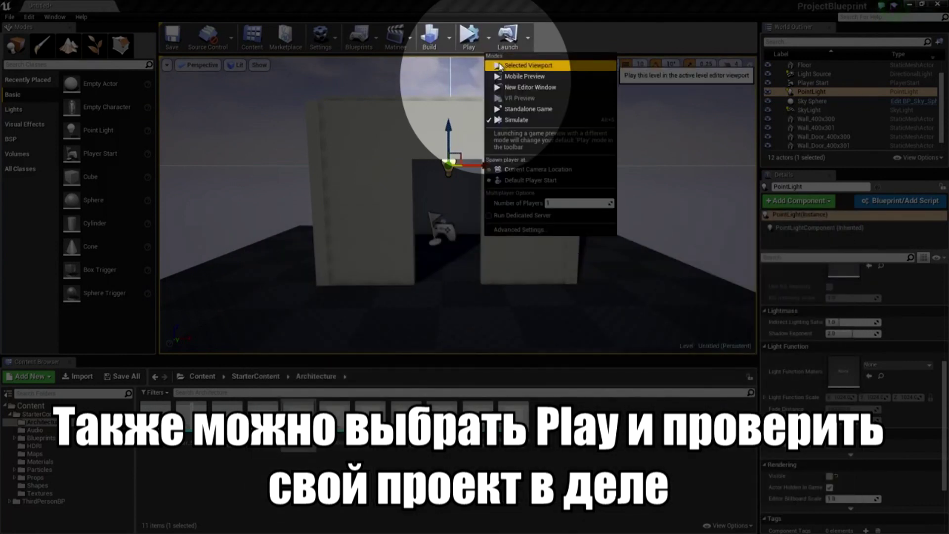
pyautogui.click(500, 67)
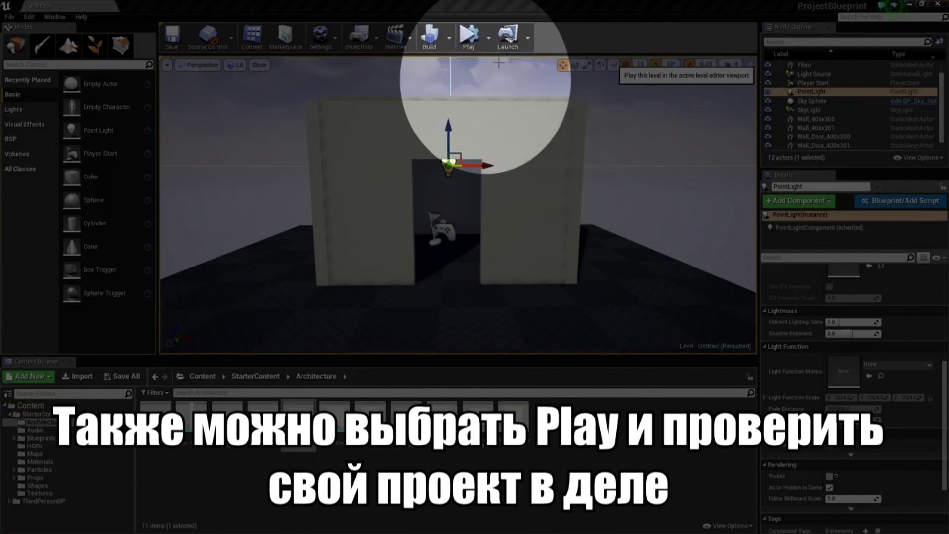